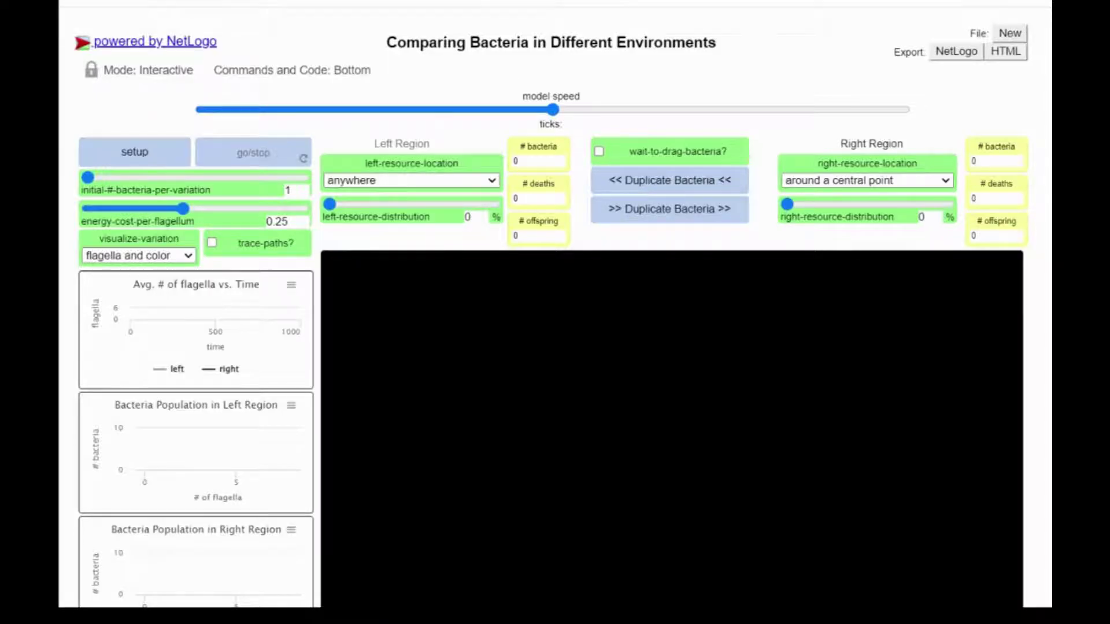
Scroll down the model page until the Command Center bar is visible
scroll(555, 312, down, 1)
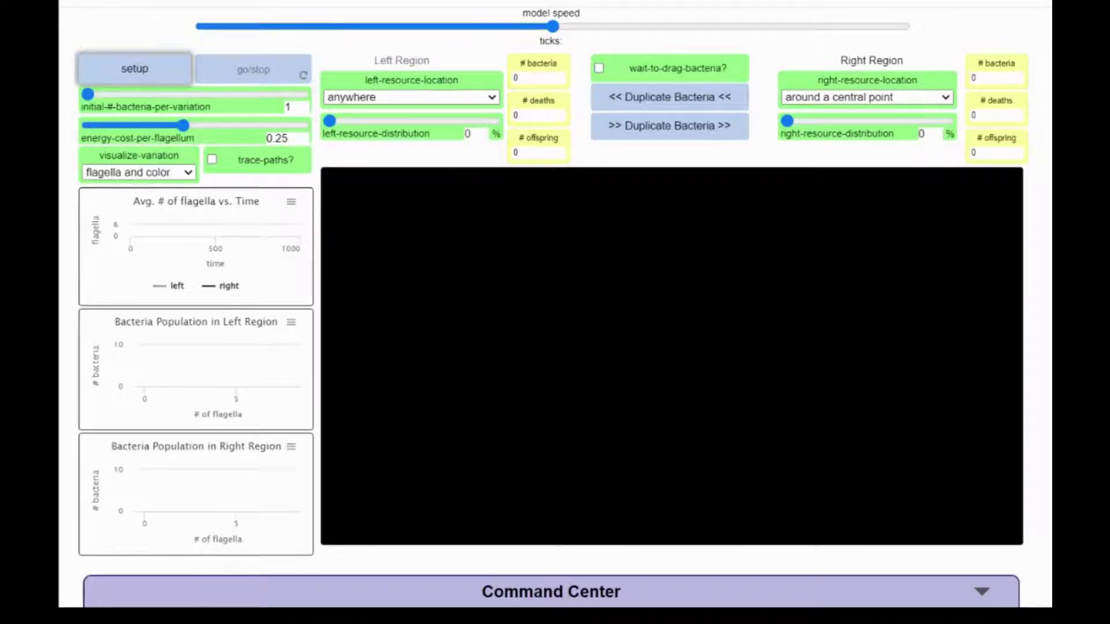
Run setup to place 6 bacteria in each region, with right-region resources around a central point
click(147, 78)
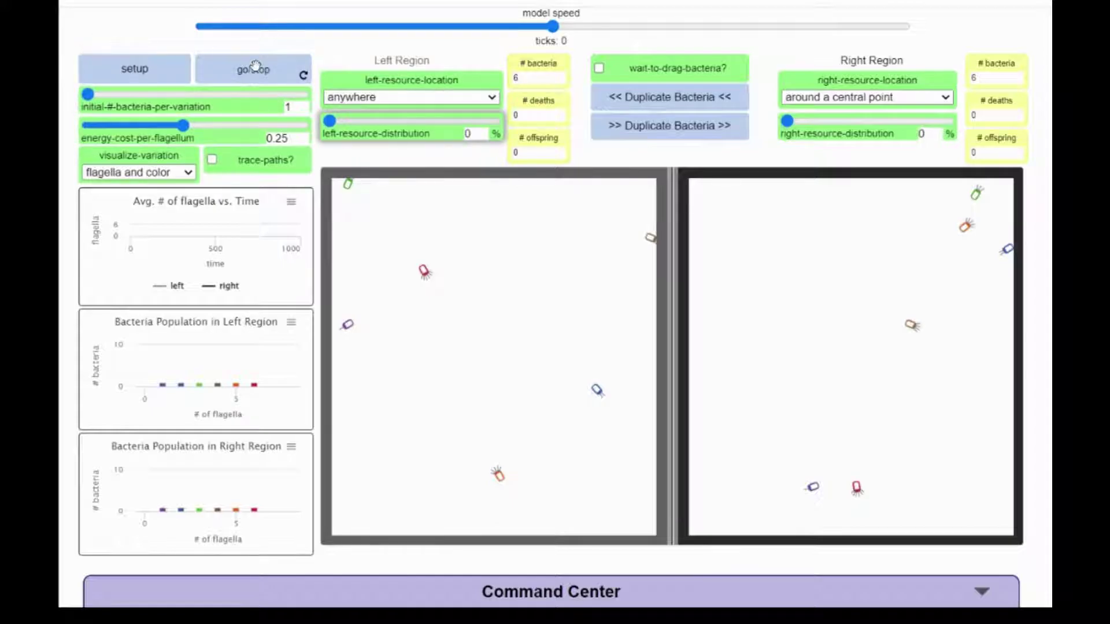
click(415, 214)
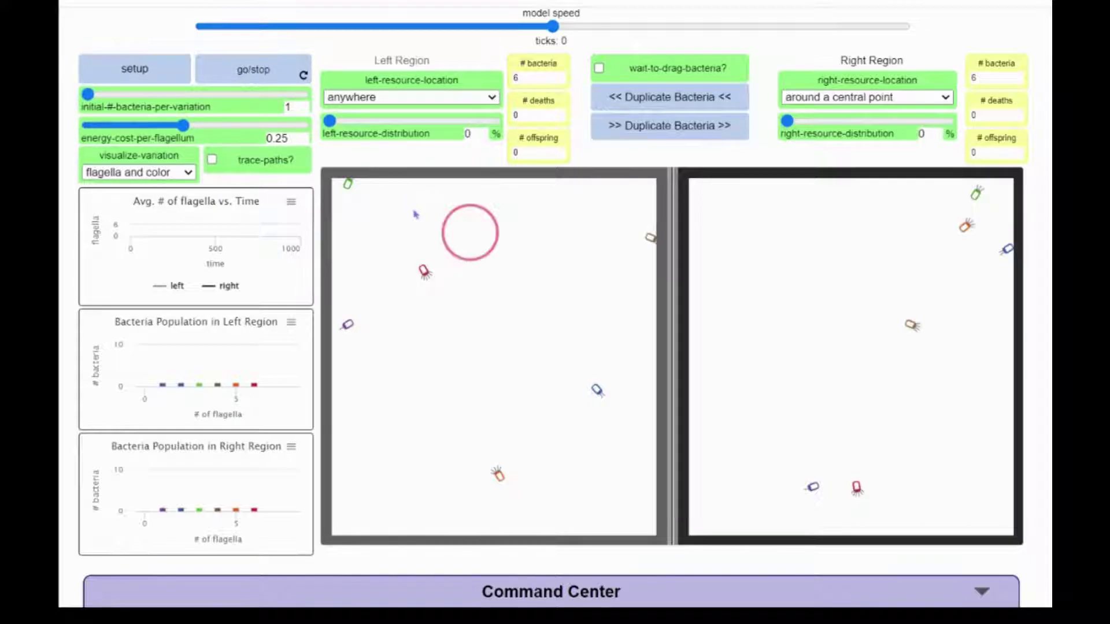
click(719, 183)
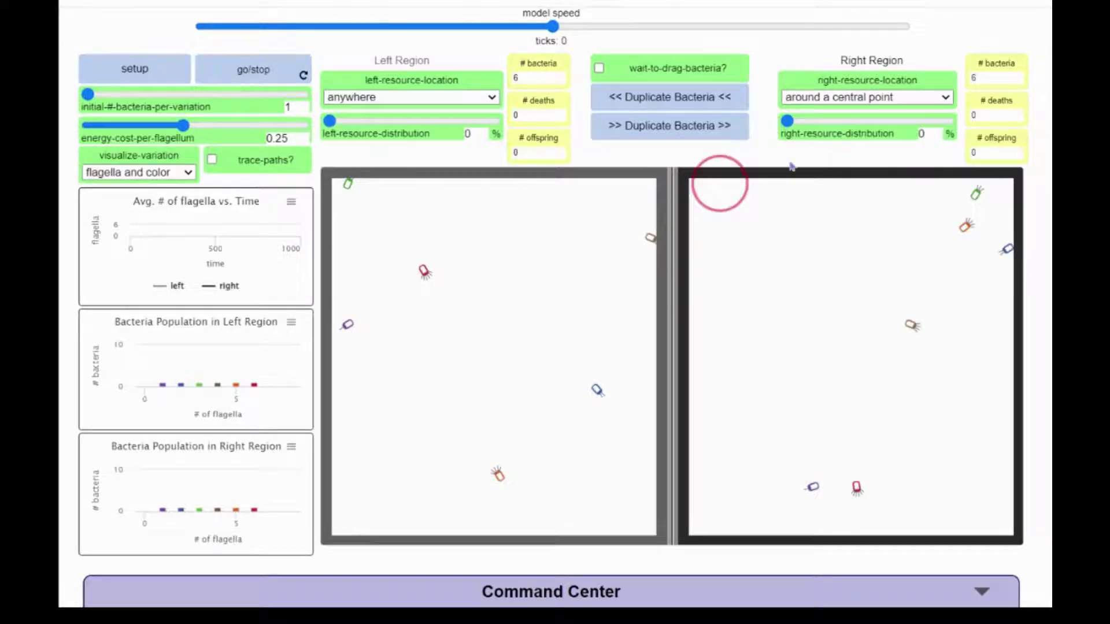
drag(791, 166, 876, 211)
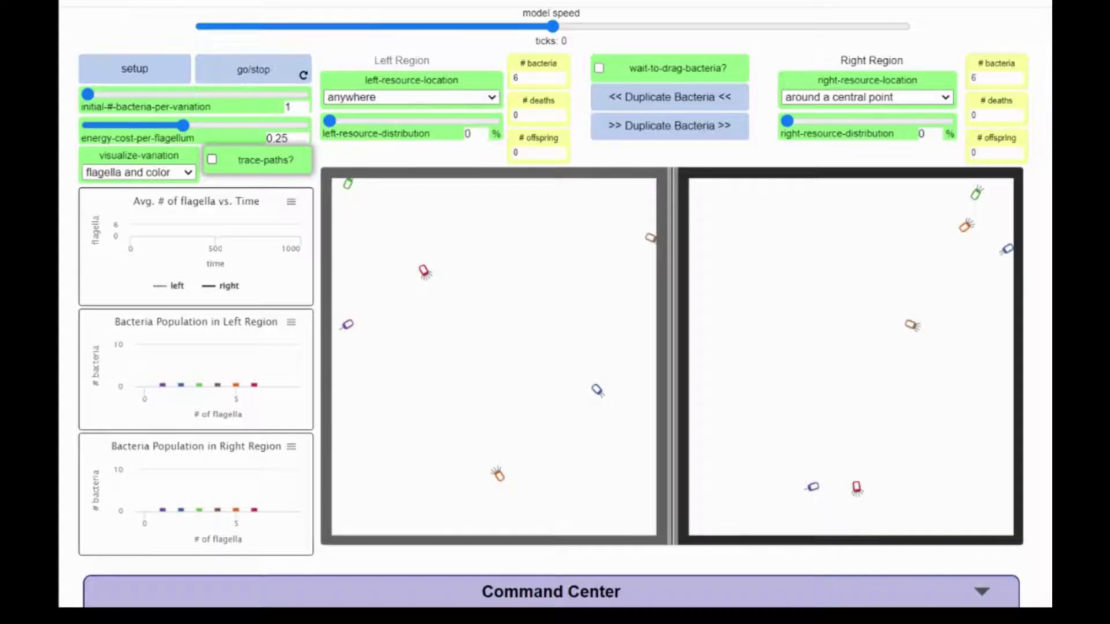
Start go/stop and let it run to 340 ticks until all 6 bacteria per region die
click(253, 69)
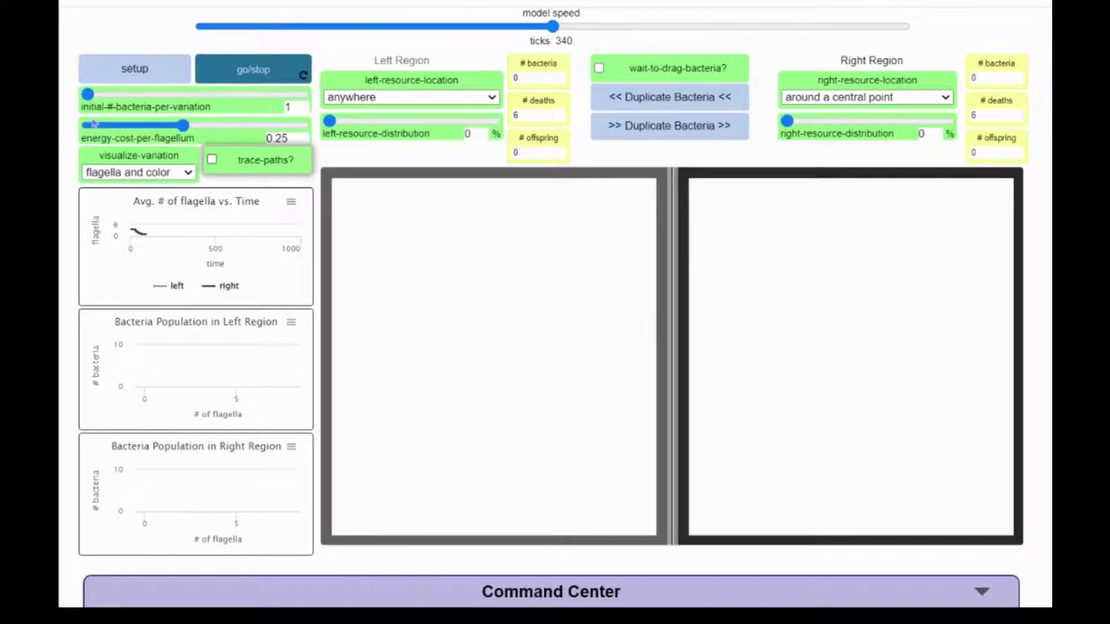
Turn on trace-paths? and run setup again for fresh bacteria while go/stop keeps running
click(213, 159)
click(135, 68)
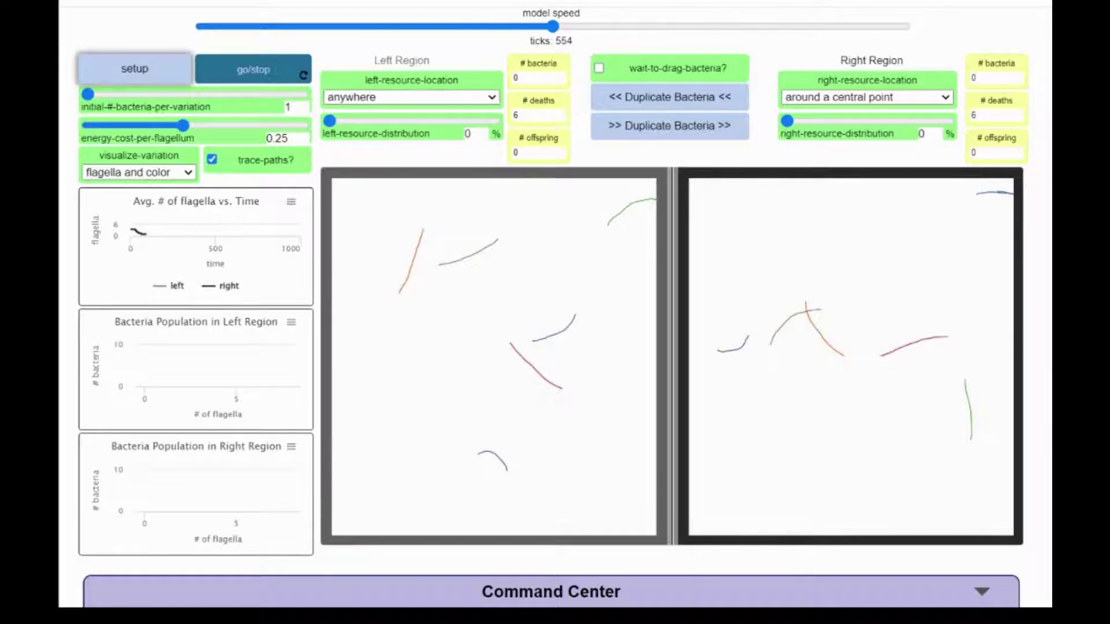
Set energy-cost-per-flagellum to 0.05 and rerun setup with new bacteria
click(86, 138)
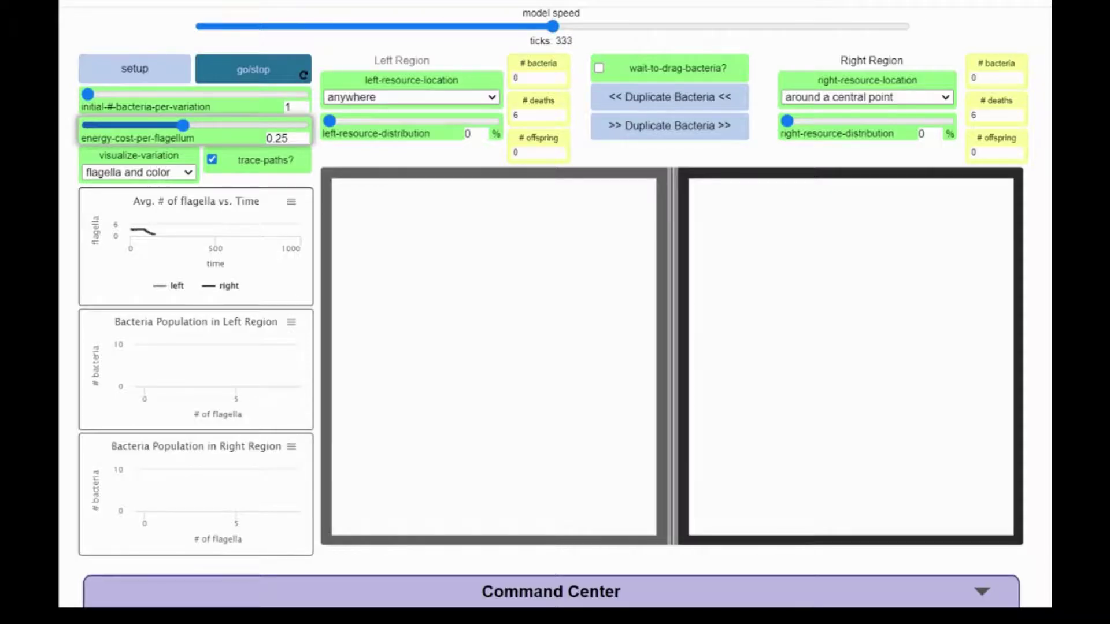
click(86, 125)
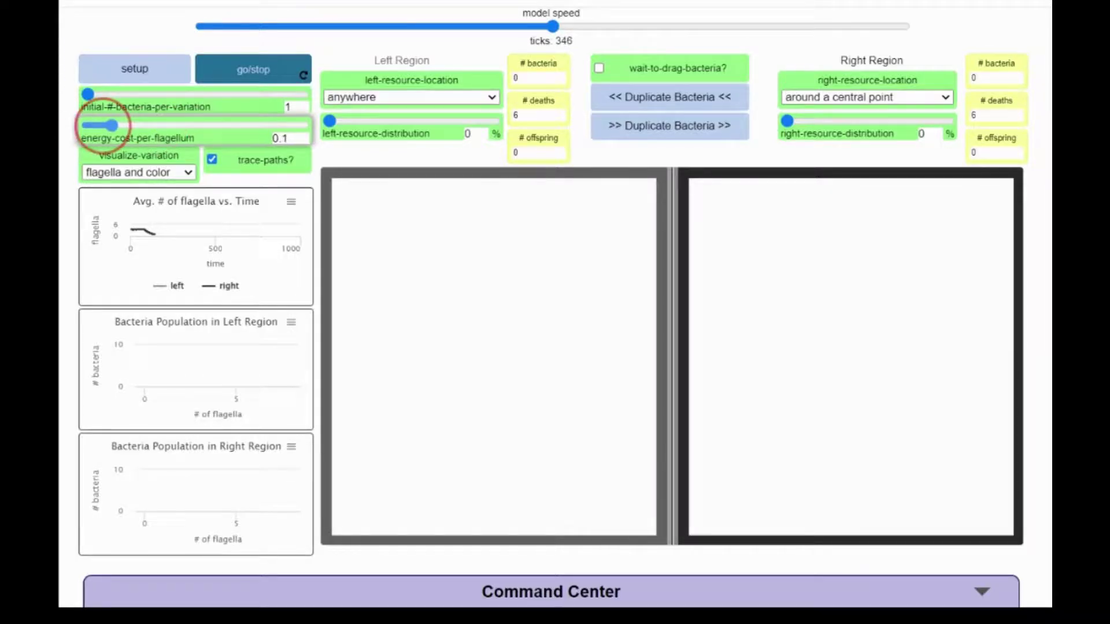
click(134, 68)
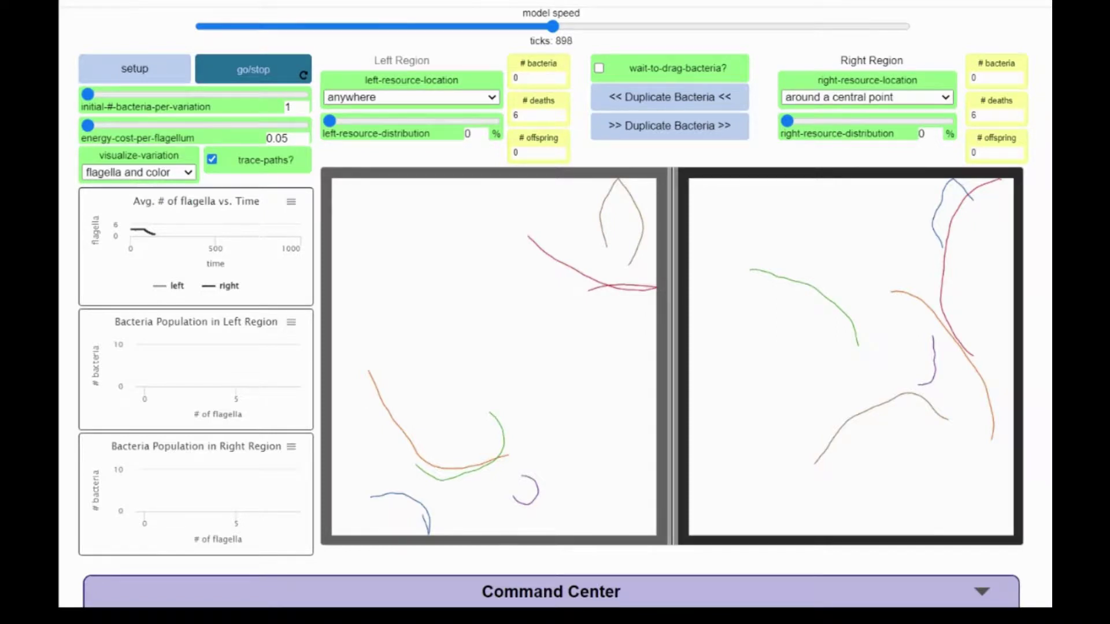
Set both left and right resource distributions to 100% and rerun setup
drag(329, 121, 521, 136)
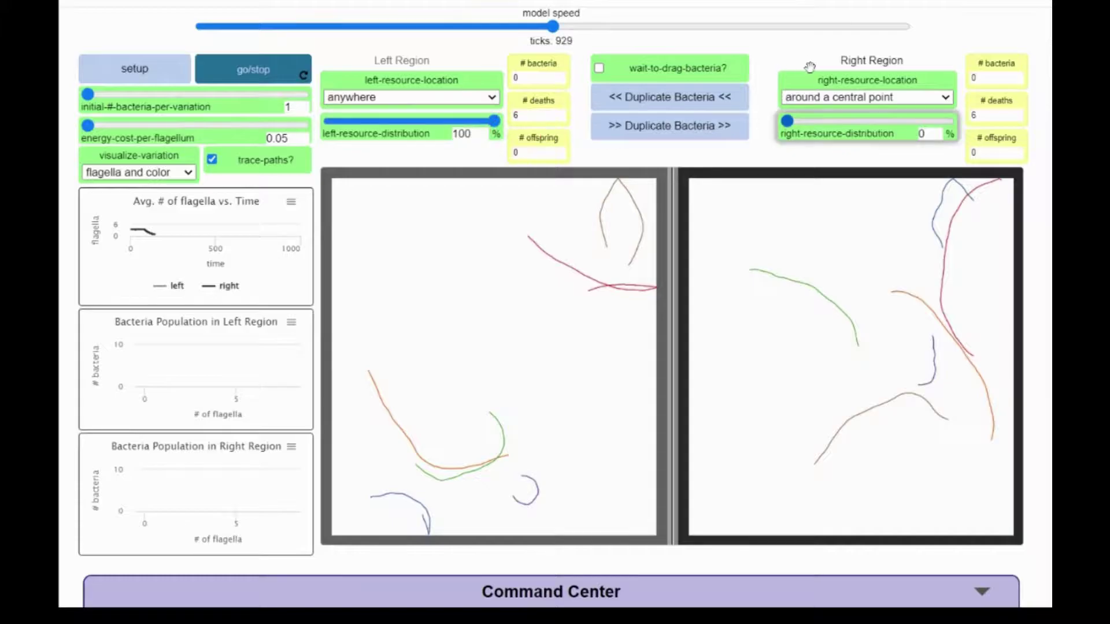
drag(788, 121, 985, 124)
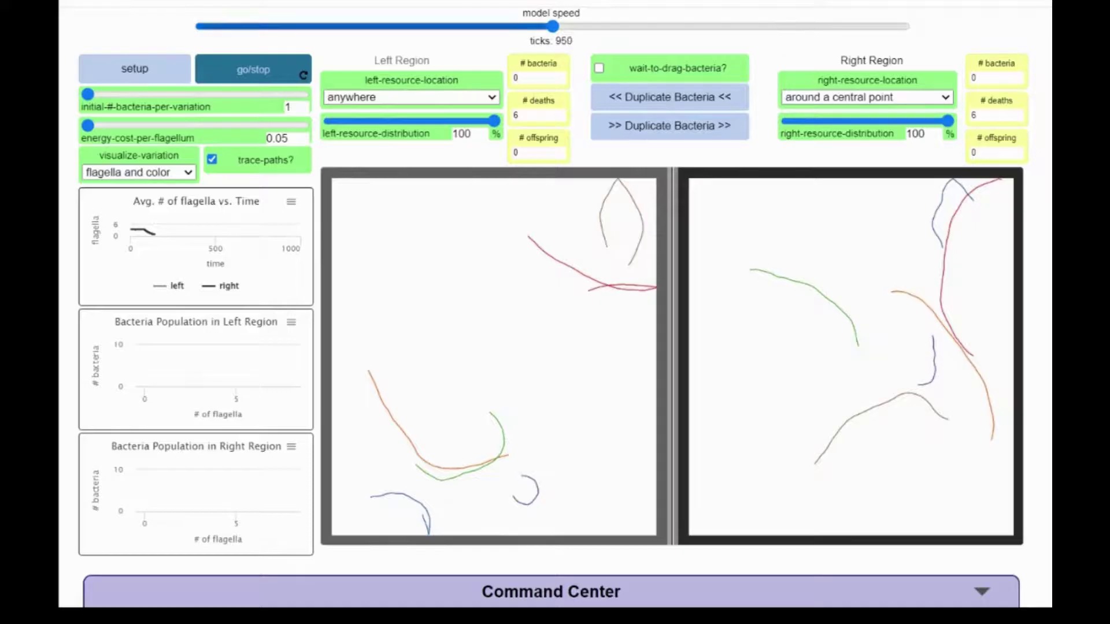
click(135, 68)
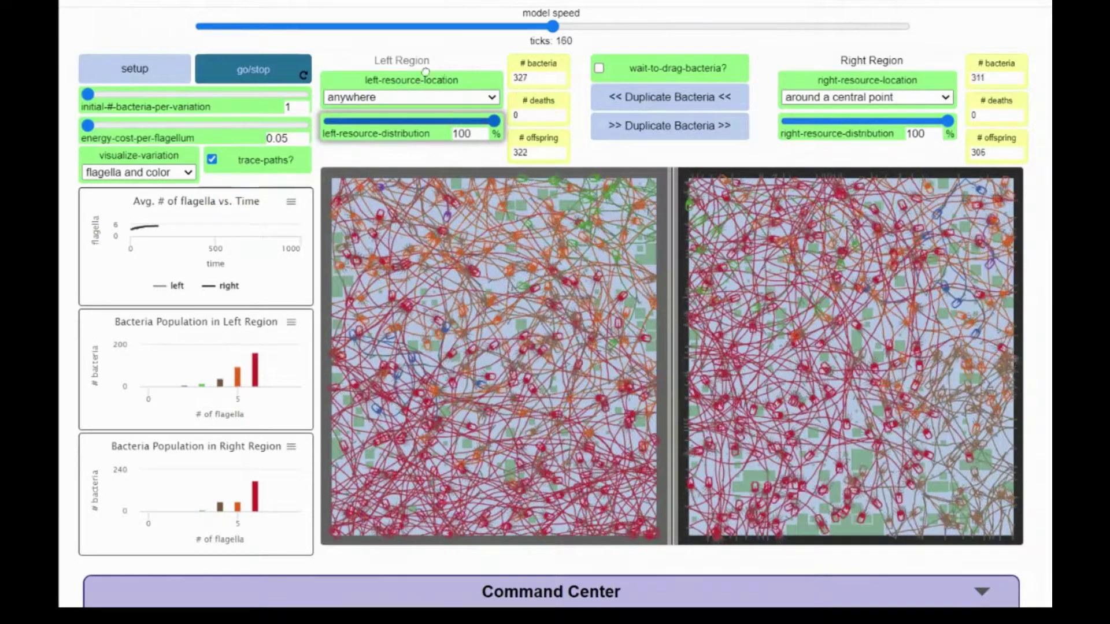
Lower left-resource-distribution to 15% and rerun setup
drag(494, 120, 355, 121)
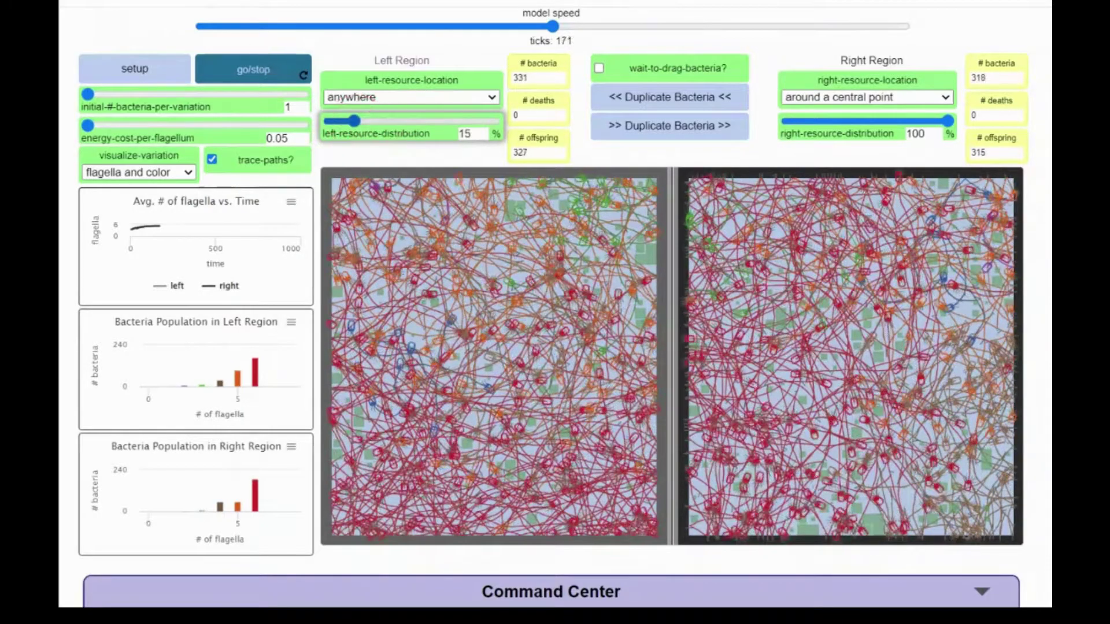
click(134, 68)
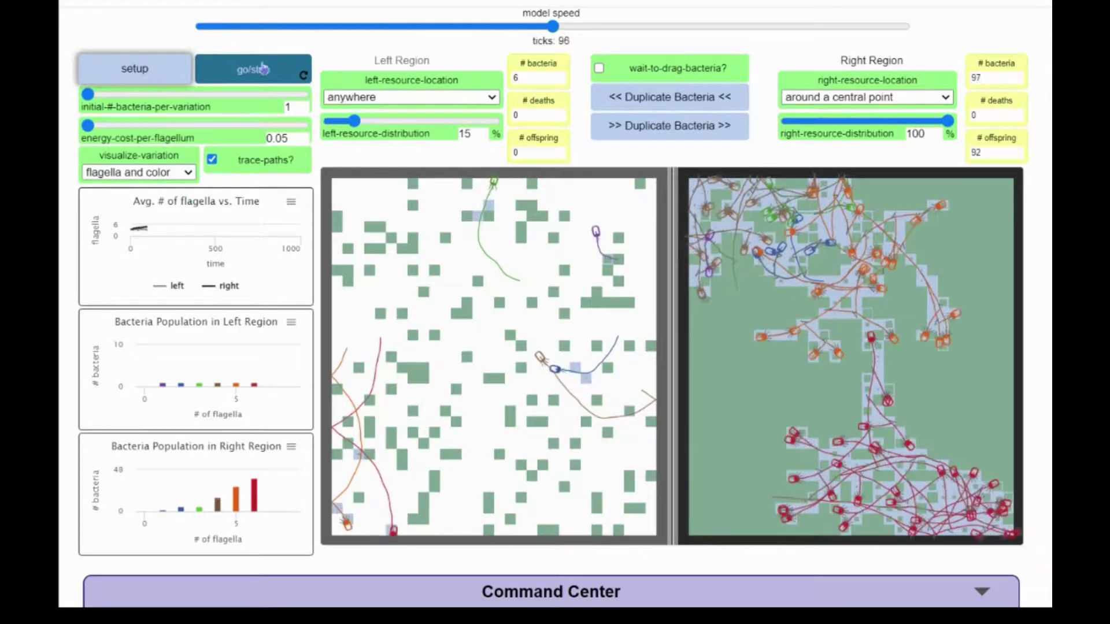
Set left resources to 'around a central point' and right to 'horizontal strip', then rerun setup
click(384, 97)
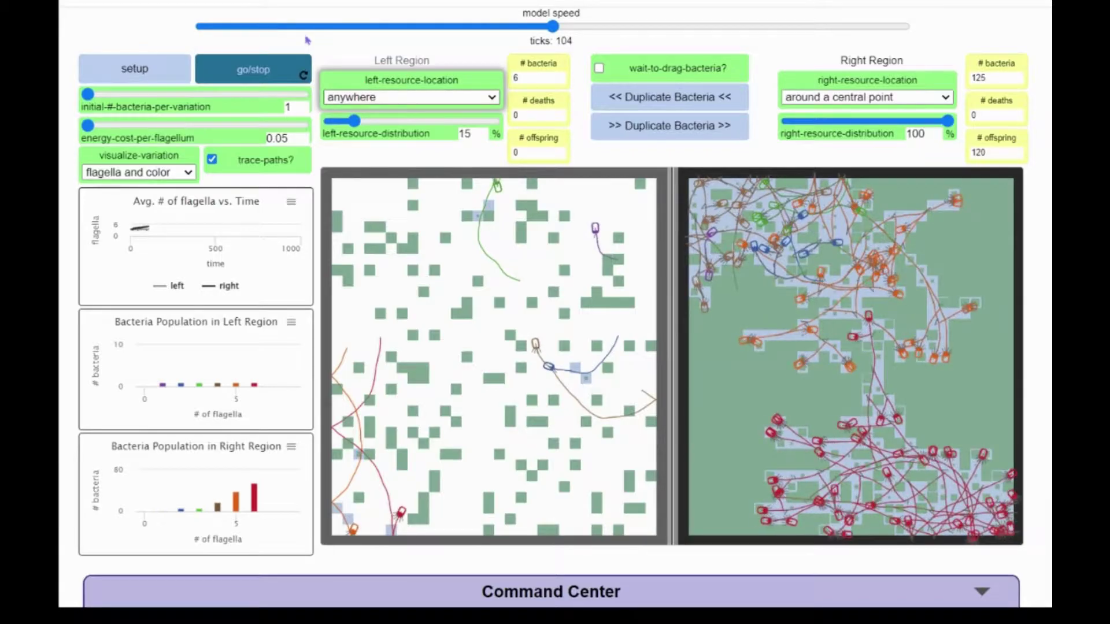
key(Down)
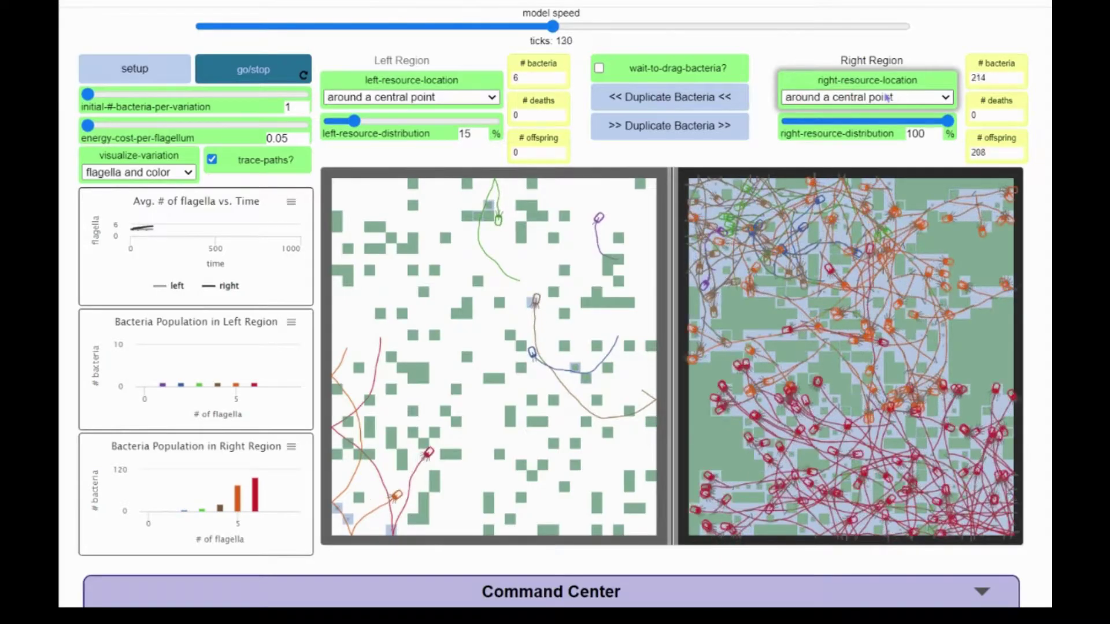
key(Down)
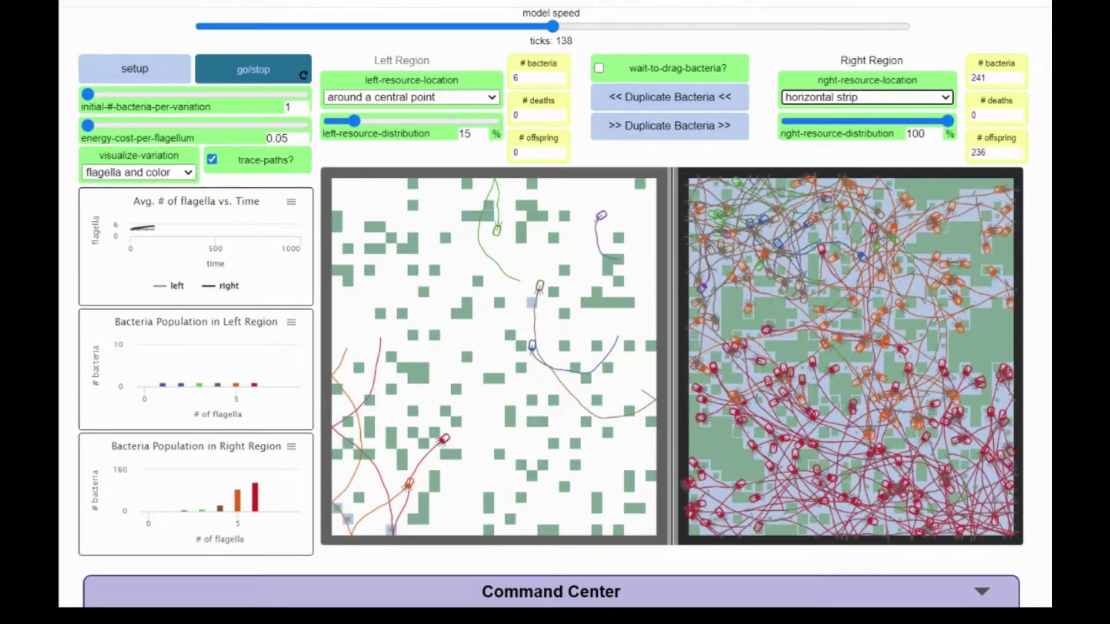
key(Tab)
key(Tab)
key(Return)
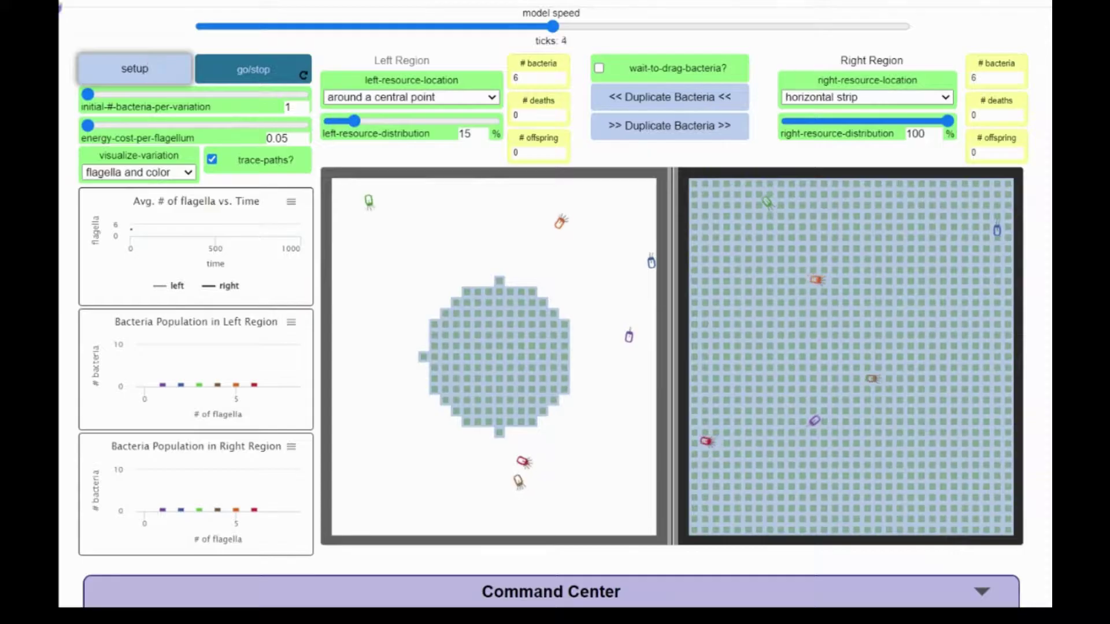
Switch resource locations to 'vertical strip left side' and 'vertical strip right side'
key(Tab)
key(Tab)
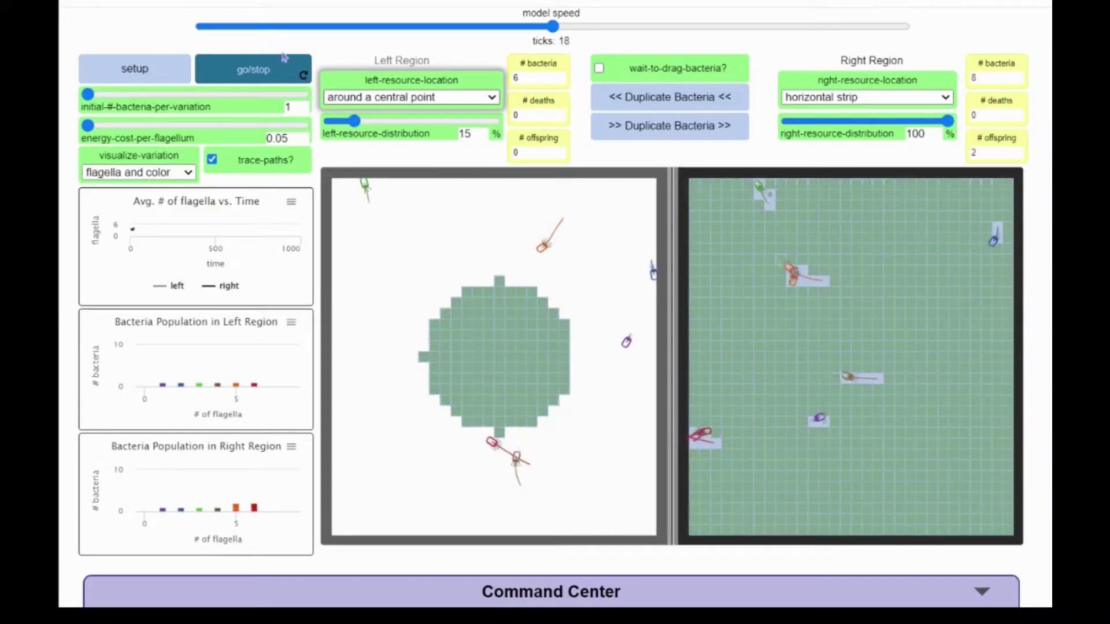
key(Down)
key(Down)
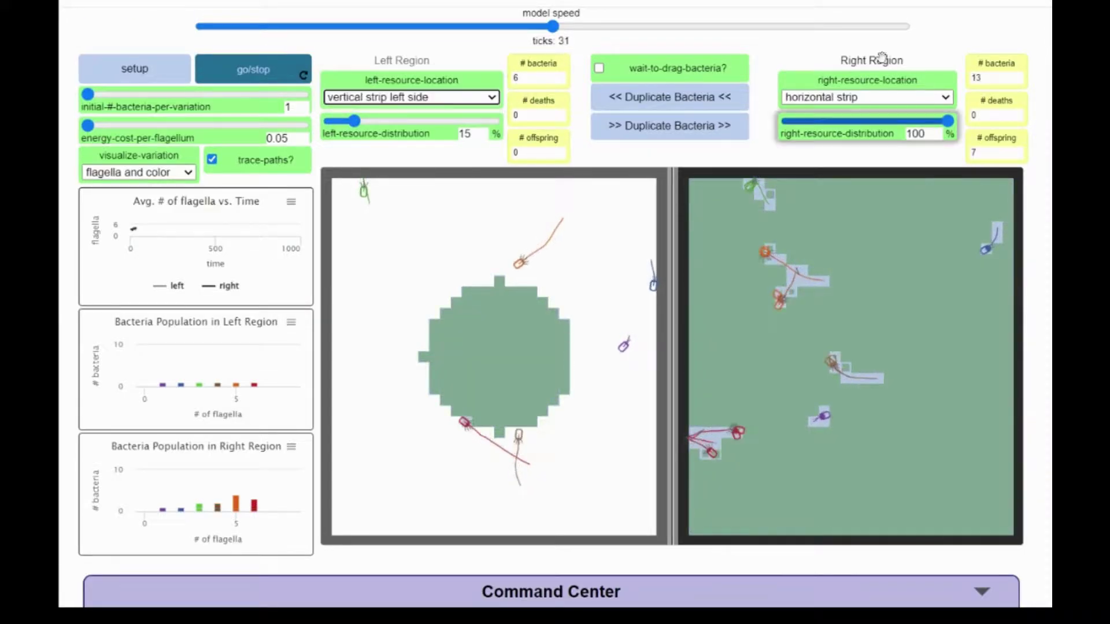
key(Tab)
key(Tab)
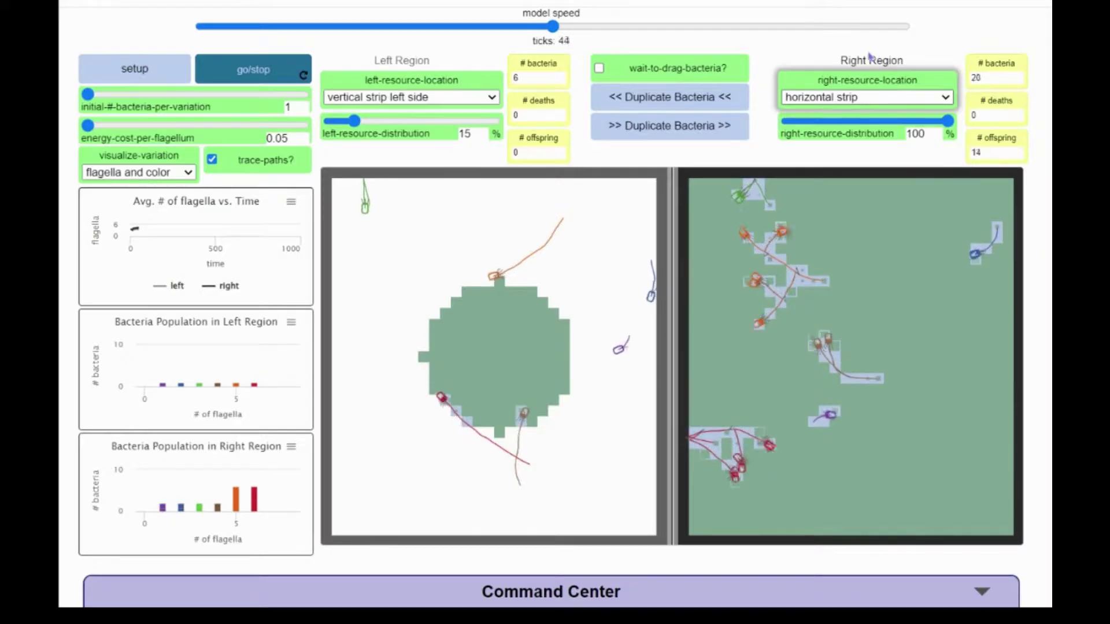
key(Down)
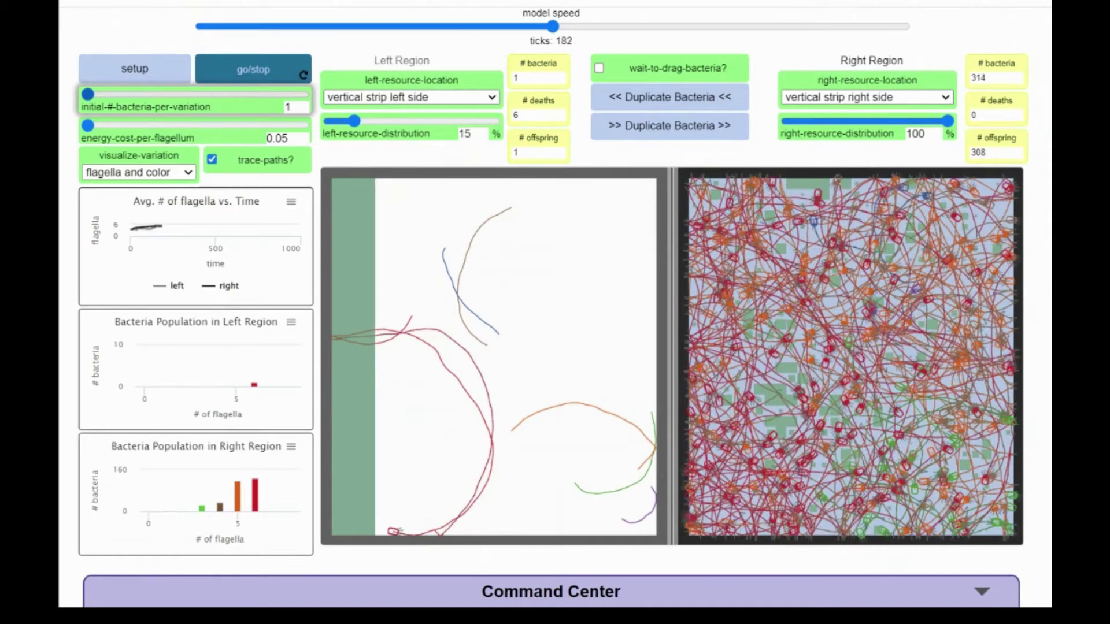
Raise initial-#-bacteria-per-variation to 10 and rerun setup
drag(87, 94, 334, 95)
click(134, 68)
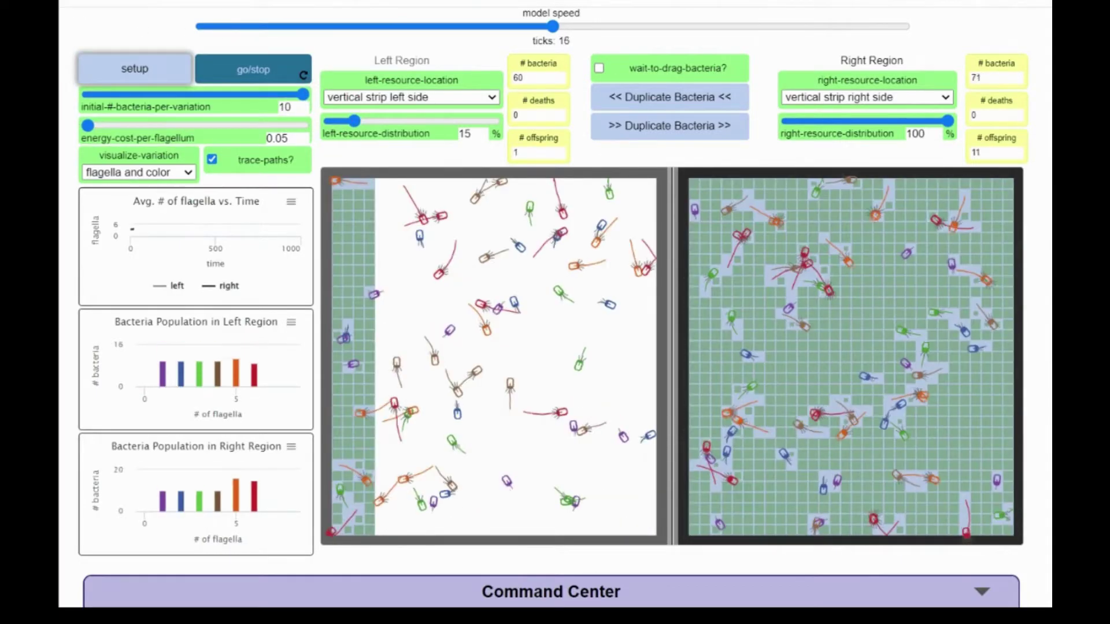